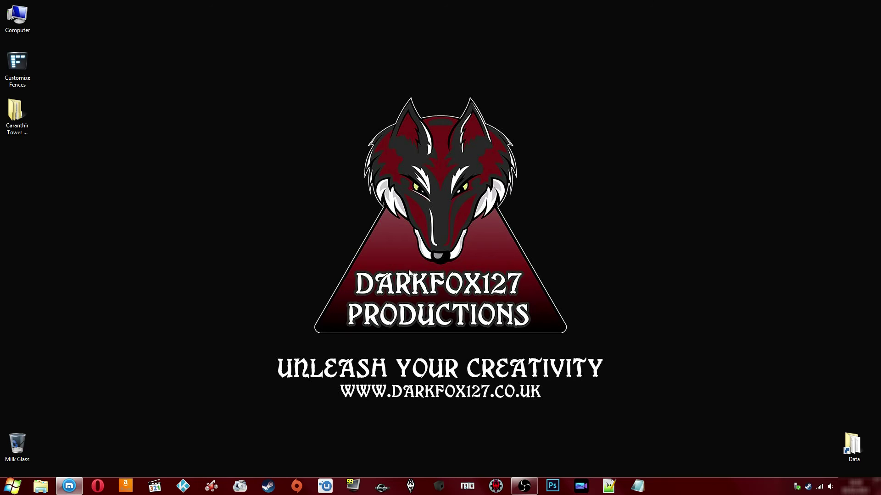
pyautogui.click(276, 484)
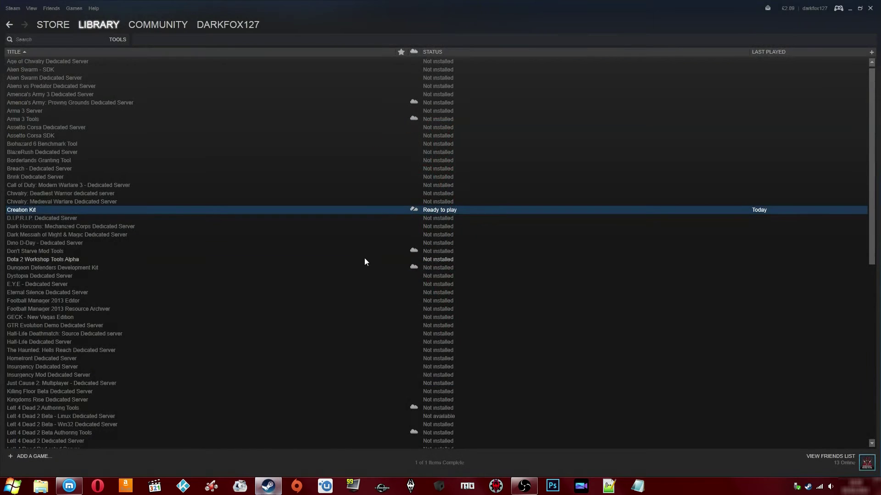
pyautogui.moveTo(99, 24)
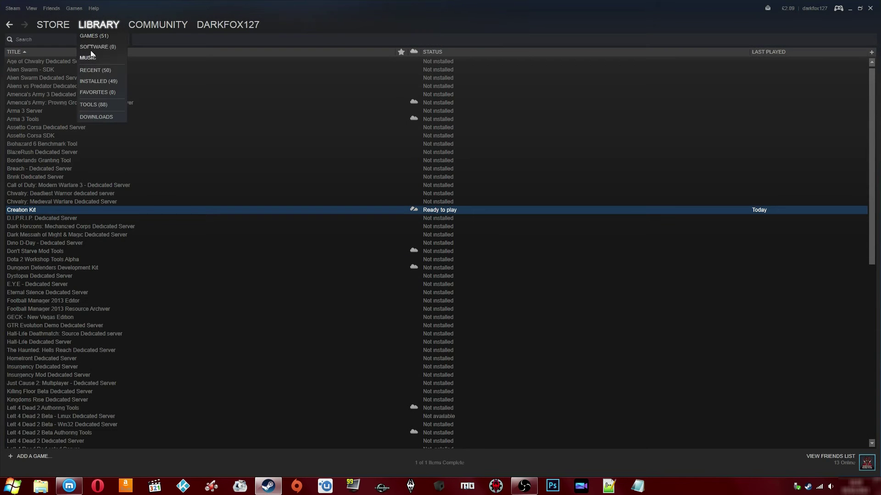
pyautogui.click(96, 104)
pyautogui.click(126, 195)
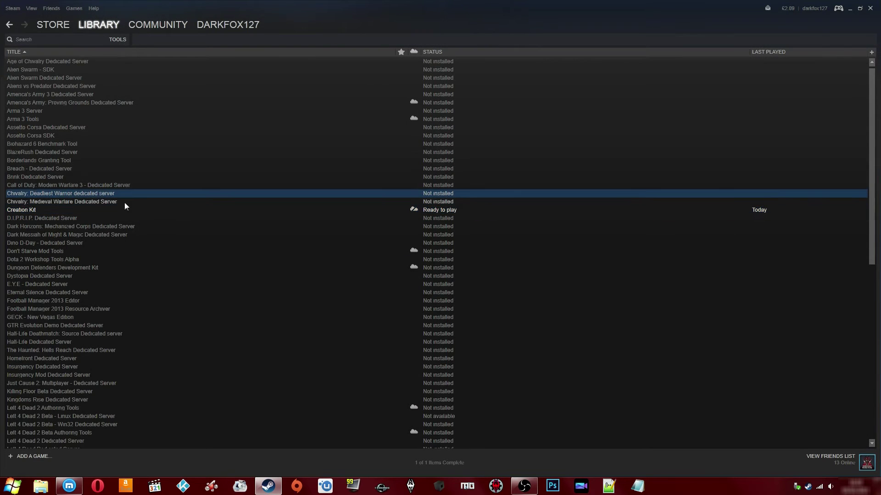
pyautogui.click(160, 210)
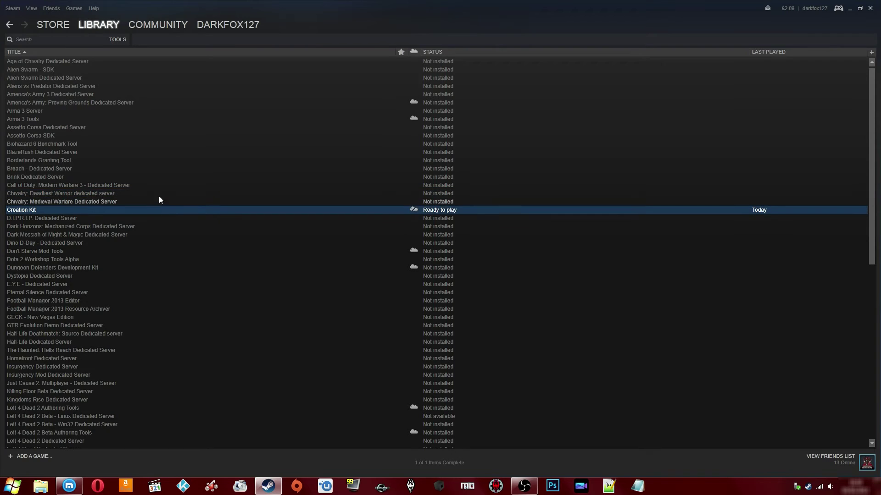
# - Open Creation Kit's Properties on the Betas tab and expand the beta participation dropdown
pyautogui.rightClick(426, 210)
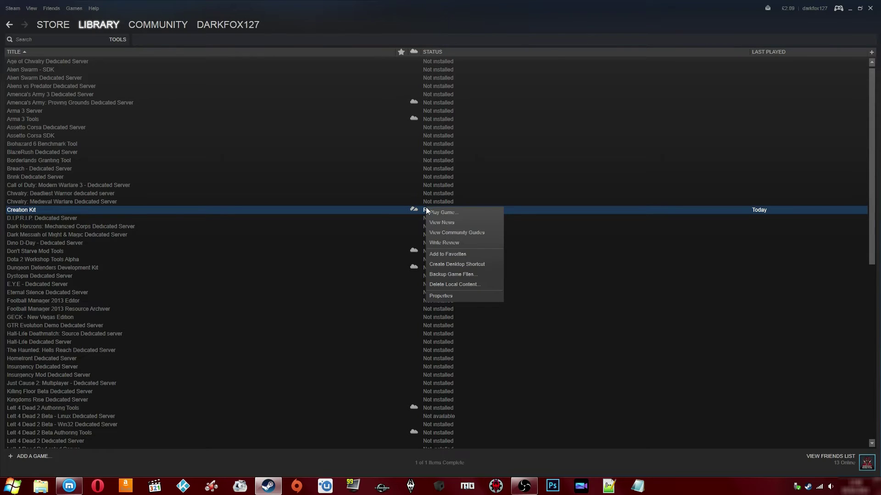
pyautogui.click(453, 296)
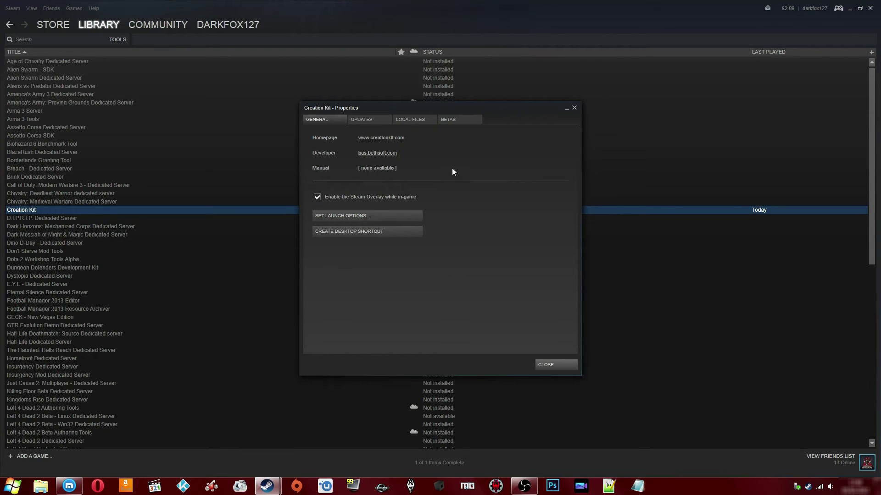
pyautogui.click(455, 119)
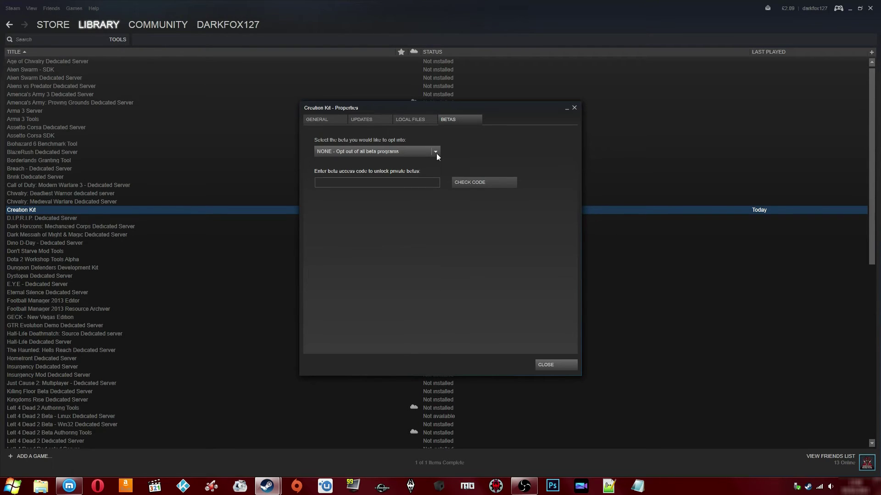
pyautogui.click(435, 152)
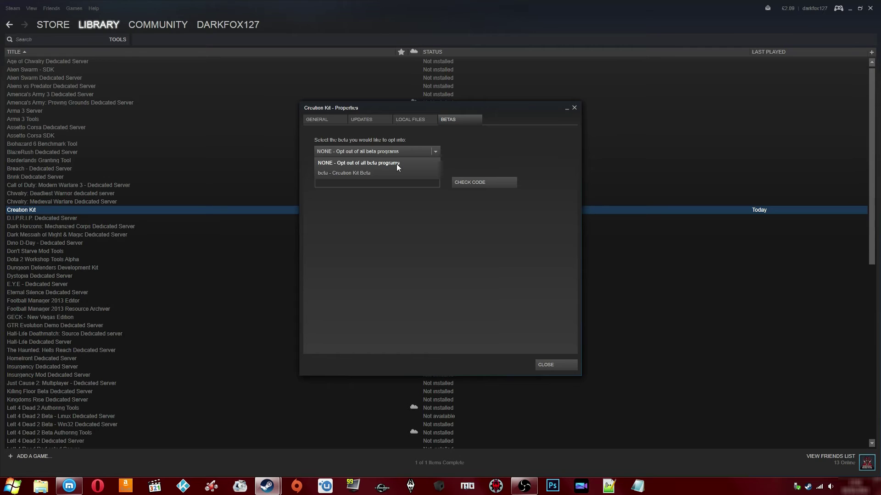
# - Opt Creation Kit into 'beta - Creation Kit Beta' and follow its 12.9 MB update in Downloads
pyautogui.click(357, 171)
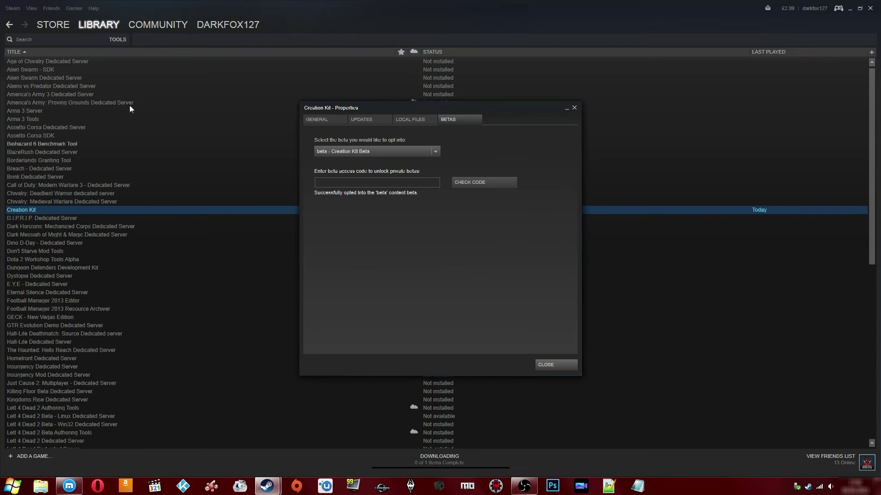
pyautogui.click(541, 365)
pyautogui.click(431, 459)
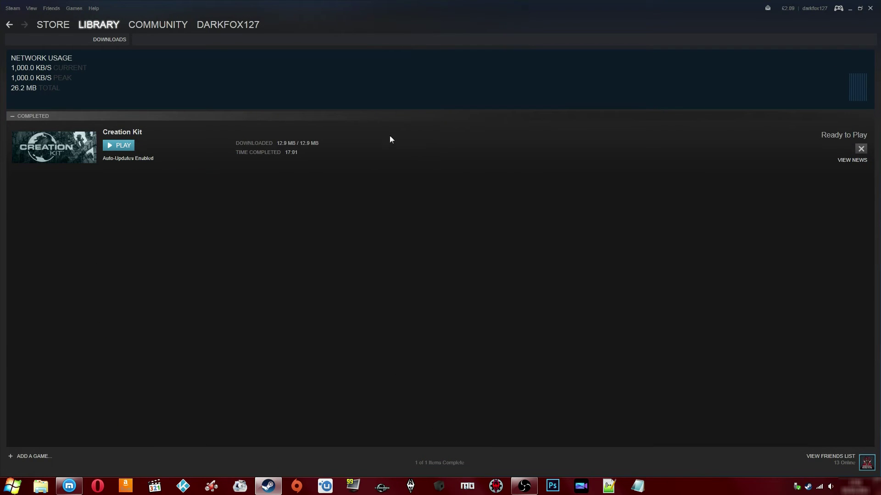
pyautogui.moveTo(99, 25)
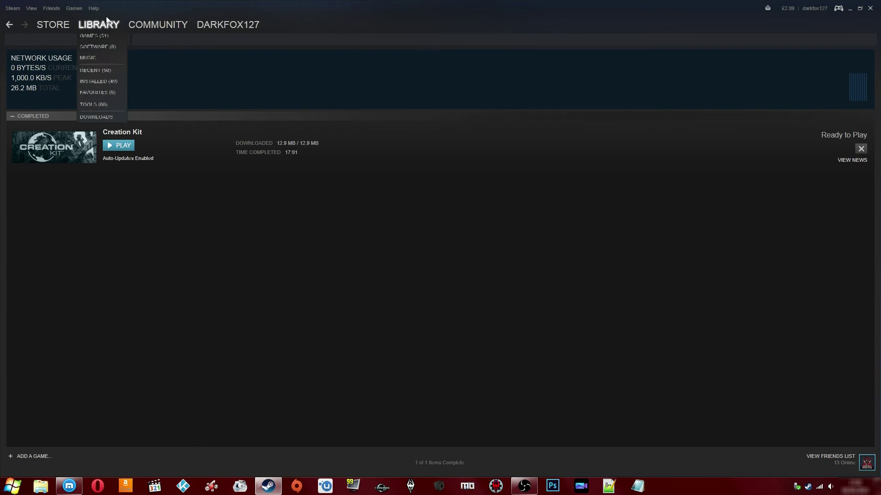
# - Filter the library to Tools and open Creation Kit [beta]'s Betas settings, keeping the beta selected
pyautogui.click(96, 105)
pyautogui.rightClick(82, 210)
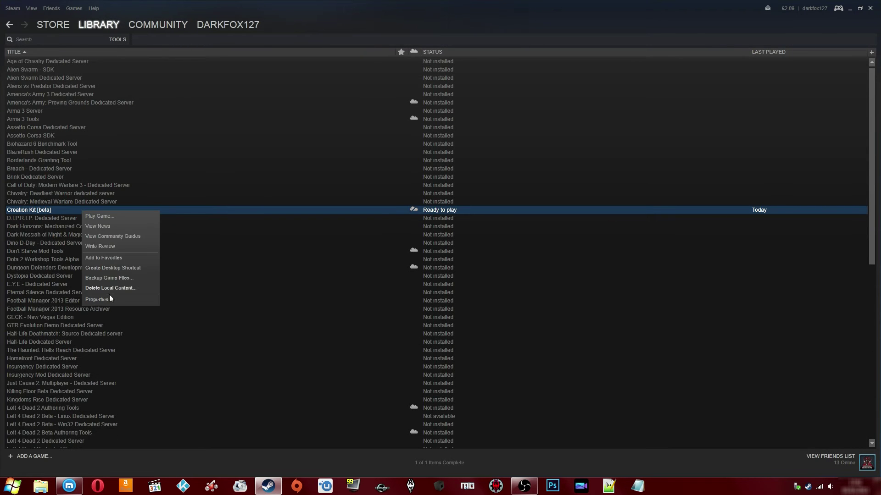
pyautogui.click(97, 299)
pyautogui.click(448, 119)
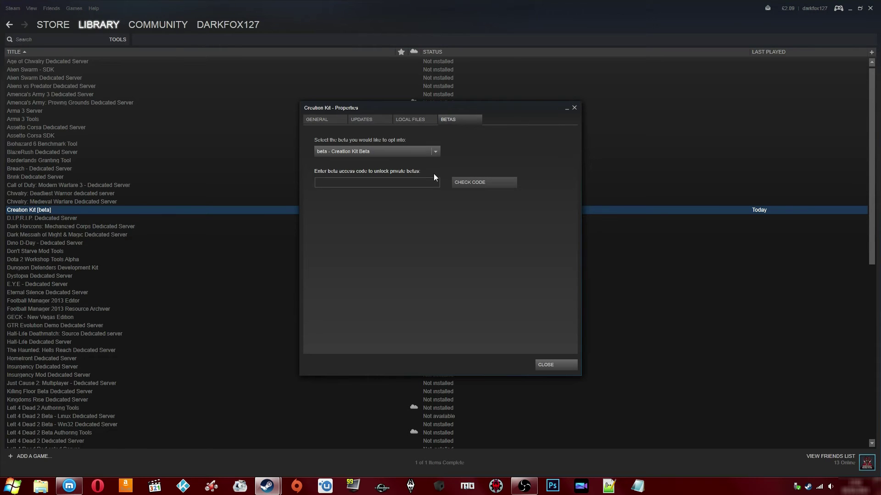
pyautogui.click(435, 150)
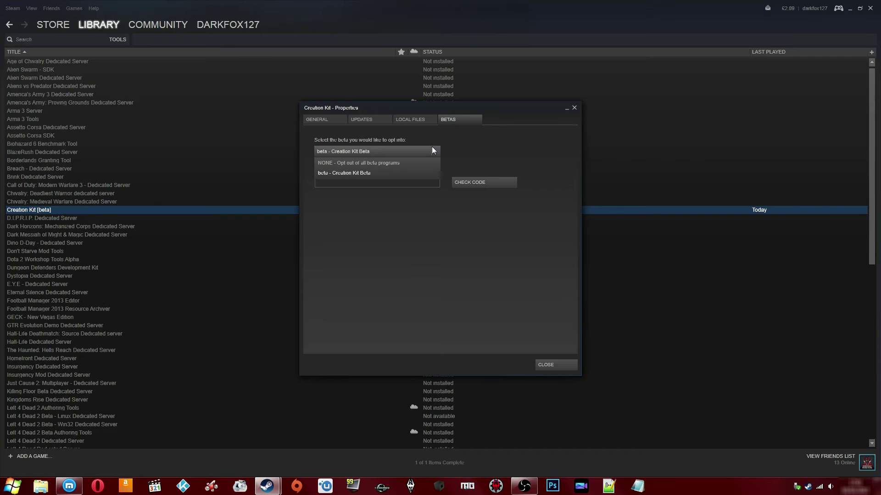
pyautogui.click(432, 150)
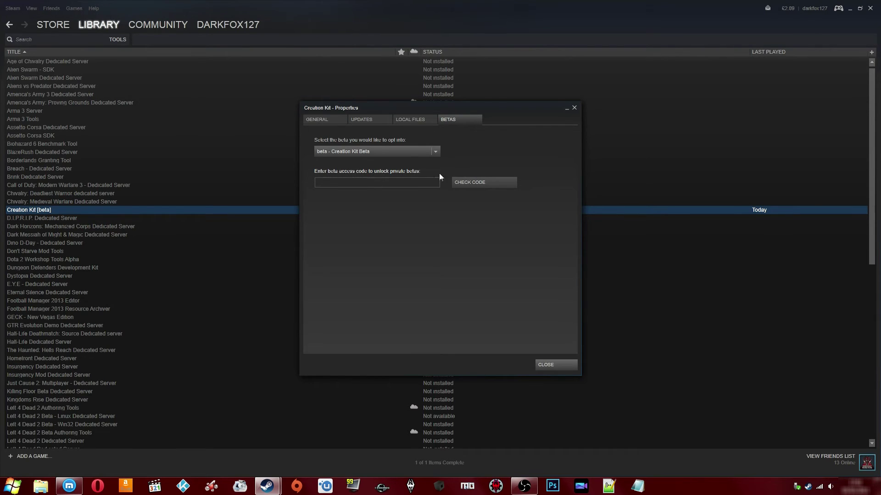
# - Switch beta participation to NONE, then back to 'beta - Creation Kit Beta', and close Properties
pyautogui.click(397, 150)
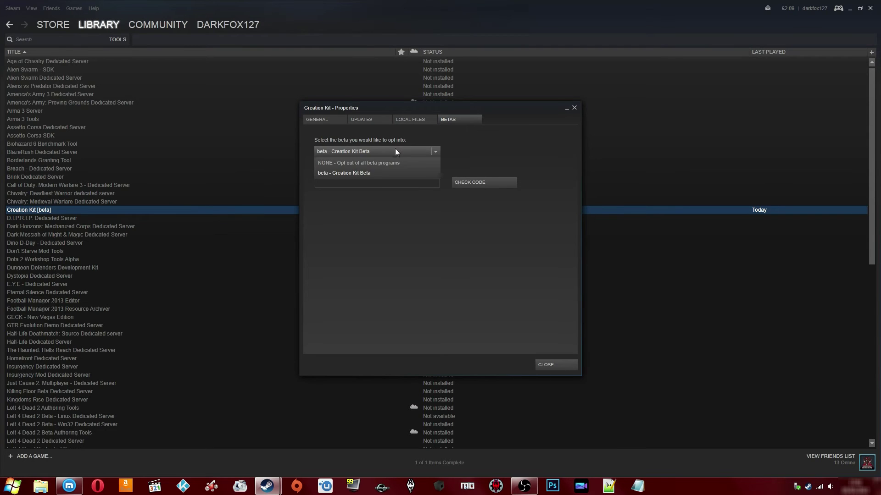
pyautogui.click(384, 164)
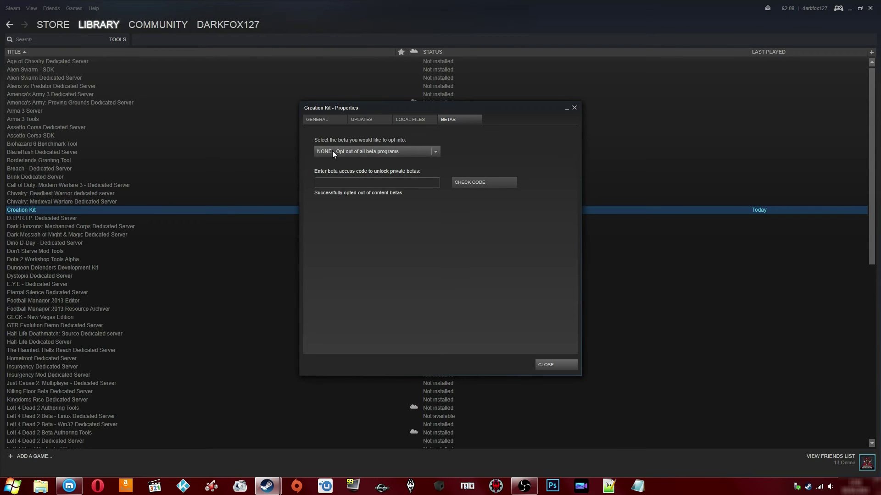
pyautogui.click(406, 154)
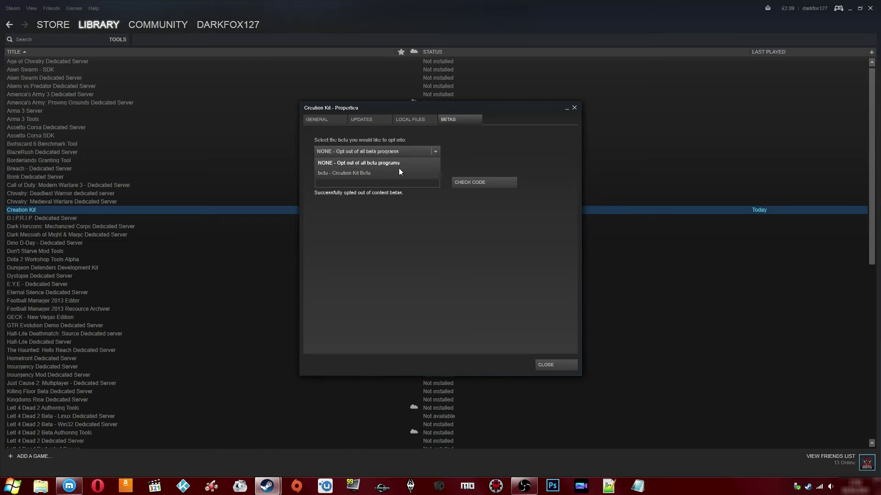
pyautogui.click(399, 169)
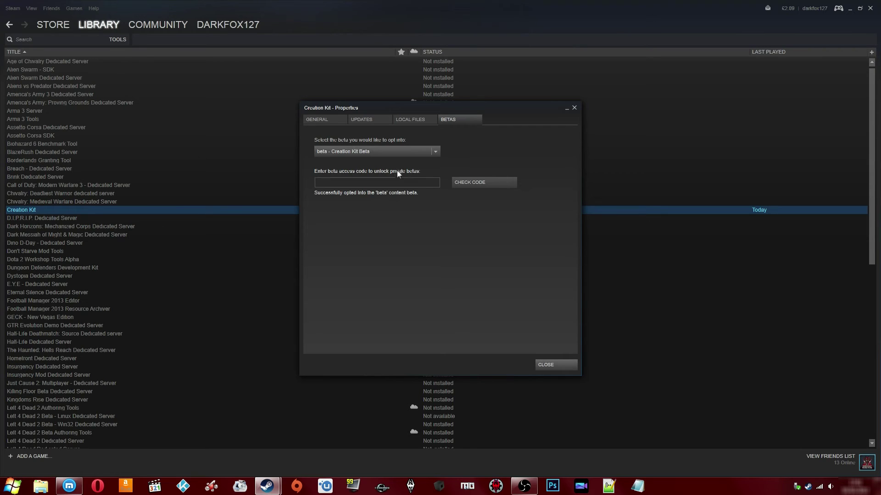
pyautogui.click(547, 365)
pyautogui.click(445, 463)
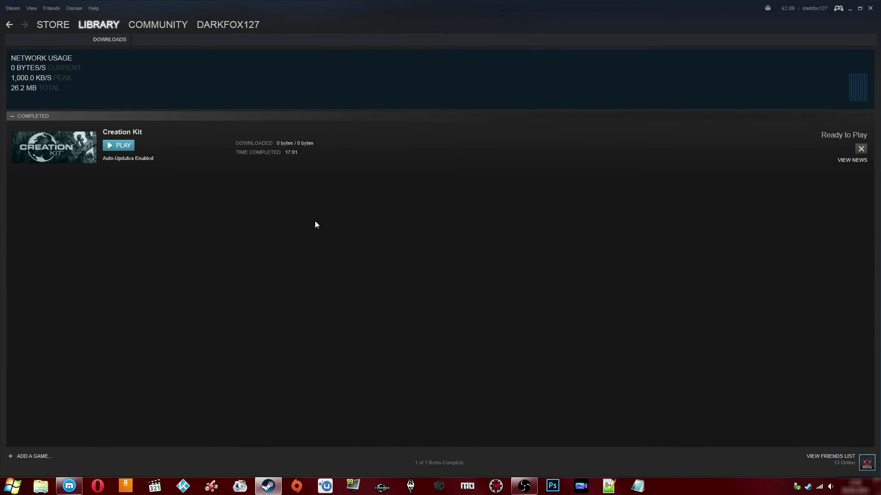
pyautogui.click(128, 145)
pyautogui.click(117, 146)
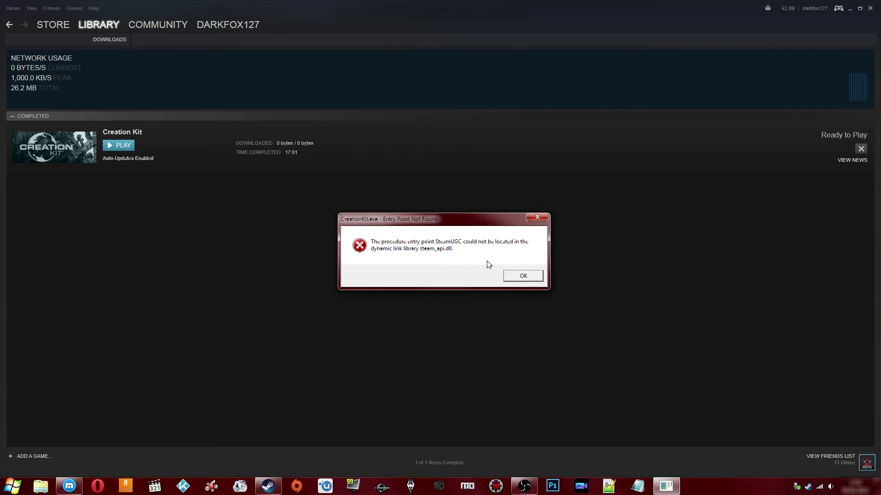
pyautogui.click(522, 276)
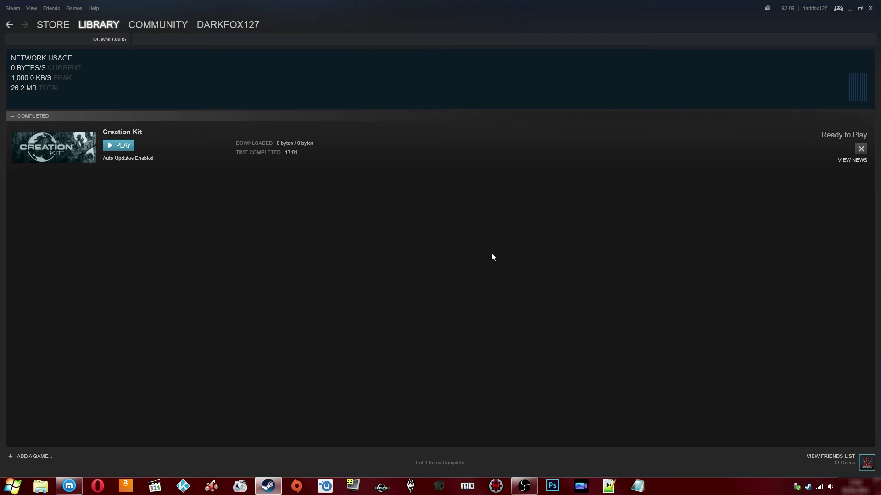
# - Filter the library to Tools and check Creation Kit [beta]'s Updates properties
pyautogui.moveTo(108, 29)
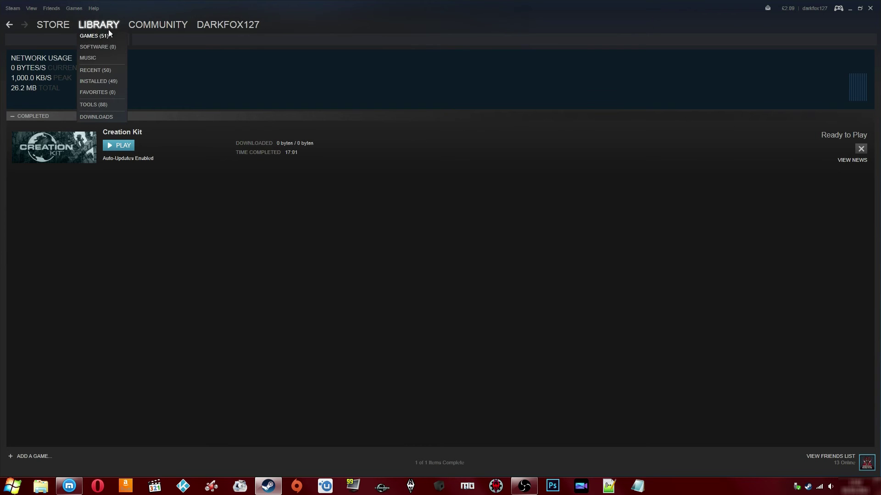
pyautogui.click(105, 106)
pyautogui.rightClick(79, 210)
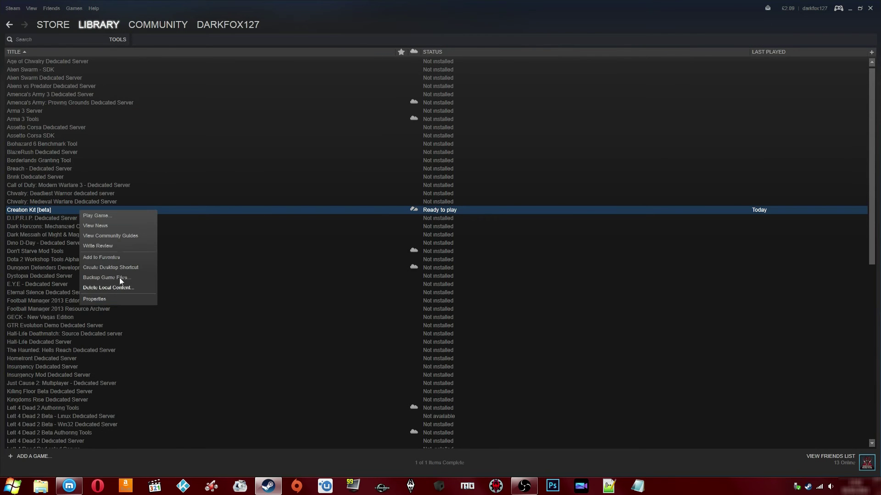
pyautogui.click(115, 302)
pyautogui.click(373, 122)
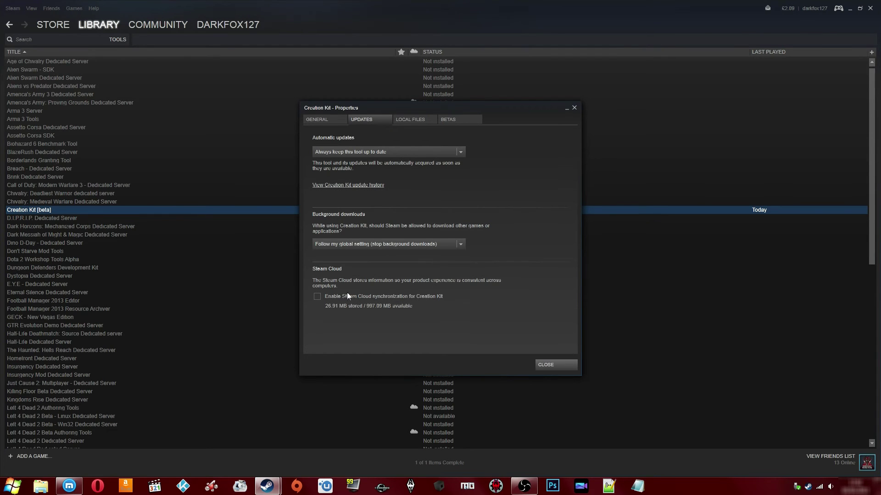
pyautogui.click(574, 108)
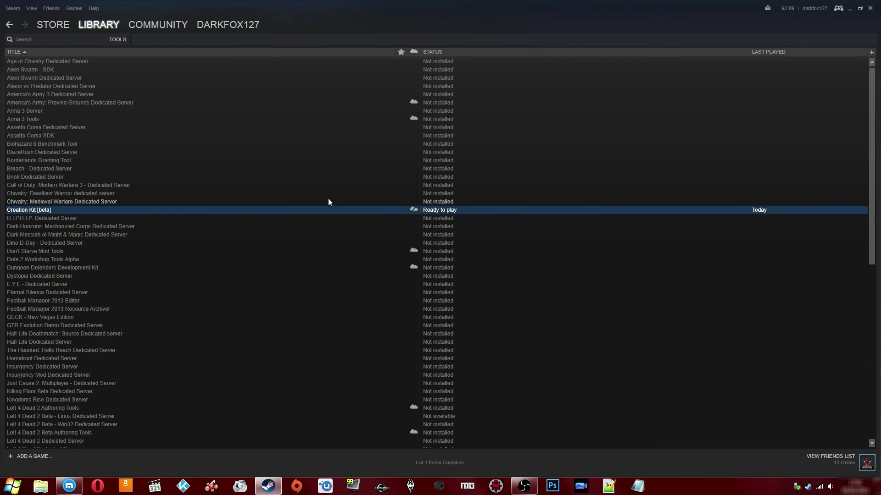
# - Clear the finished Creation Kit download and return to the Tools library
pyautogui.click(80, 204)
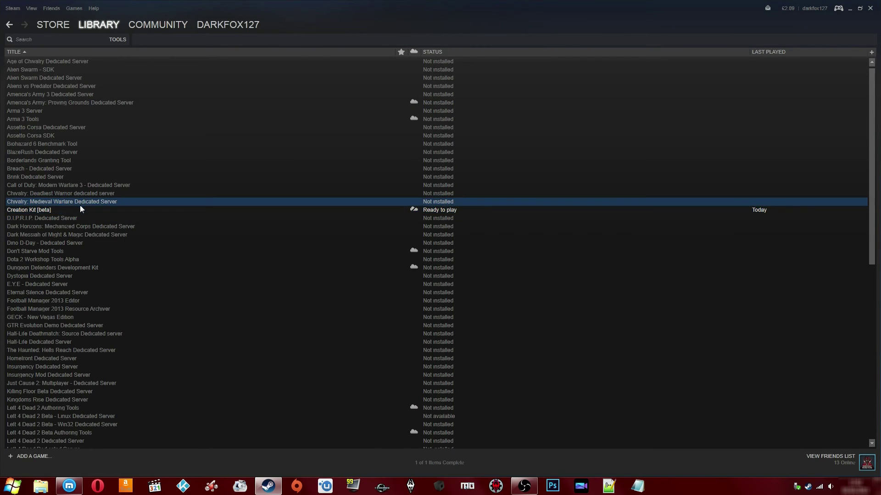
pyautogui.click(61, 210)
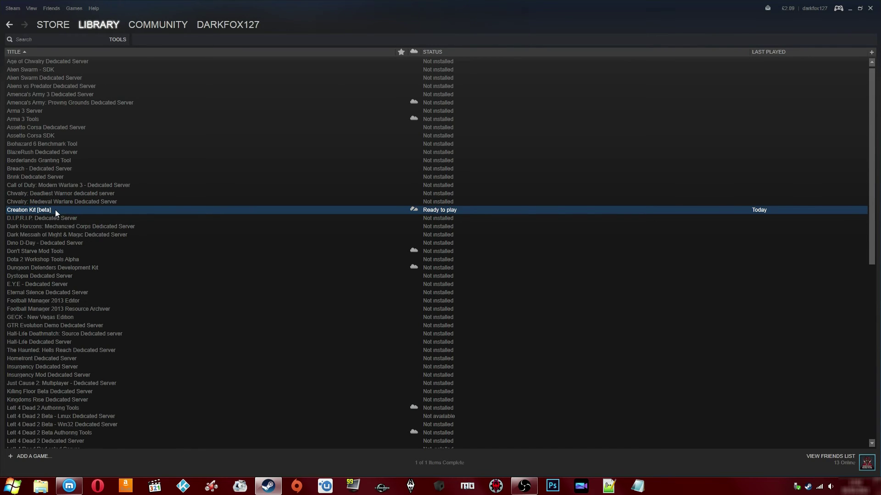
pyautogui.click(439, 463)
pyautogui.click(861, 148)
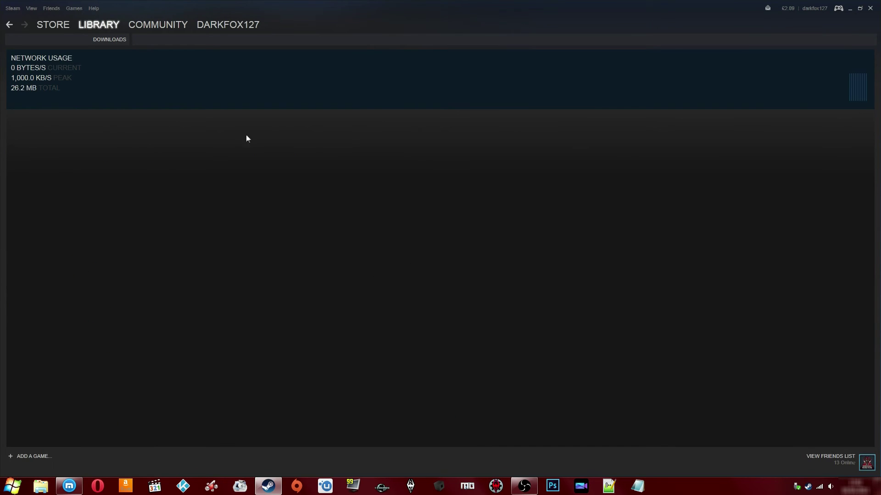
pyautogui.moveTo(93, 30)
pyautogui.click(102, 107)
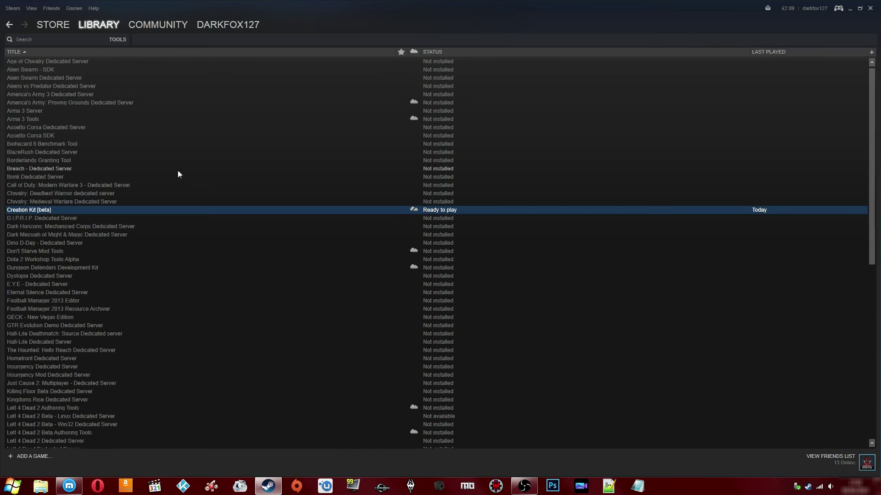
# - Set Creation Kit's beta participation to 'NONE - Opt out of all beta programs'
pyautogui.rightClick(157, 211)
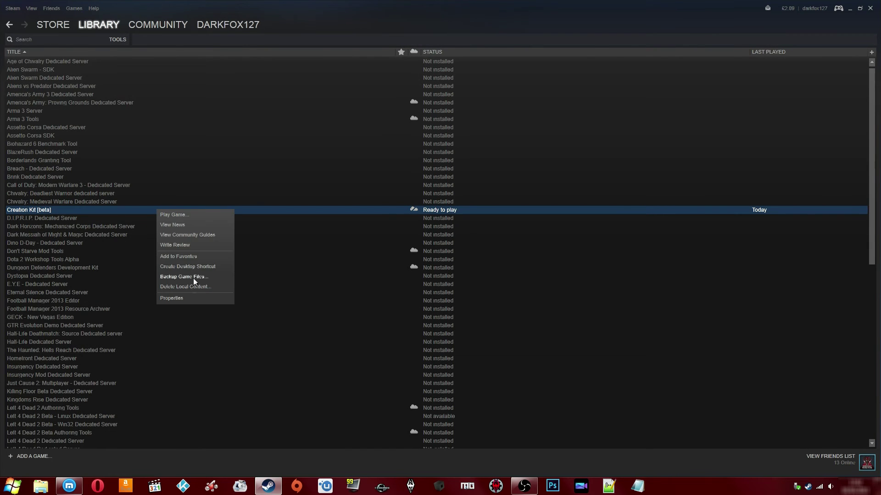
pyautogui.click(191, 299)
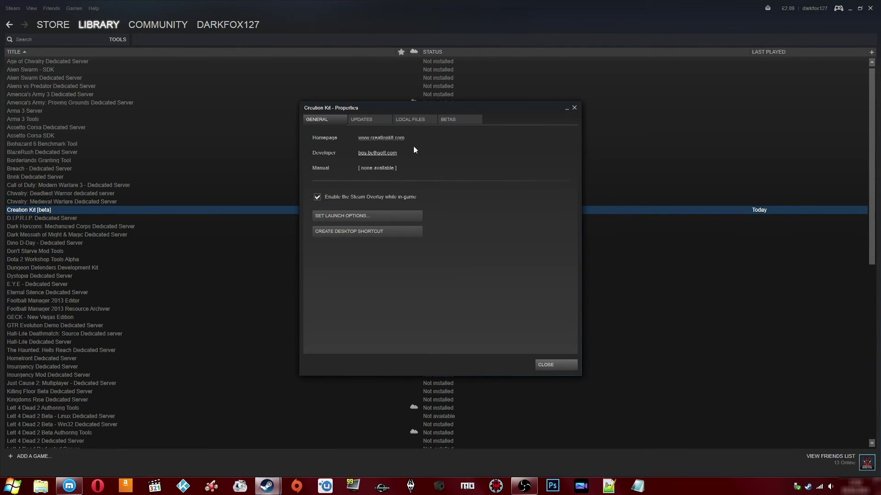
pyautogui.click(455, 120)
pyautogui.click(344, 154)
pyautogui.click(346, 165)
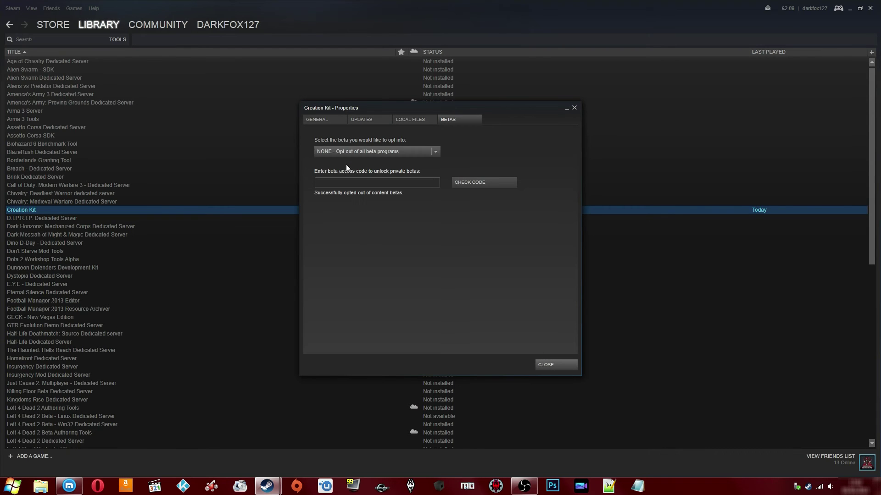
pyautogui.click(550, 366)
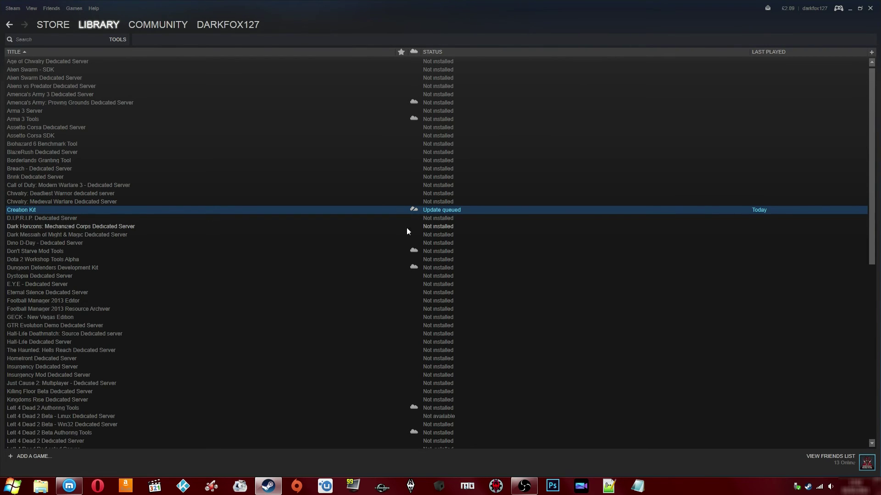
# - Launch Creation Kit and download the available update before it starts
pyautogui.rightClick(427, 209)
pyautogui.click(439, 217)
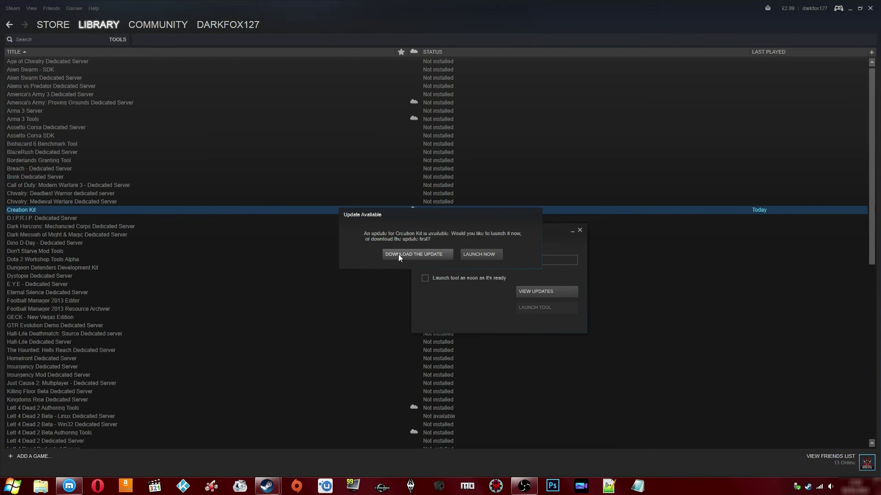
pyautogui.click(399, 255)
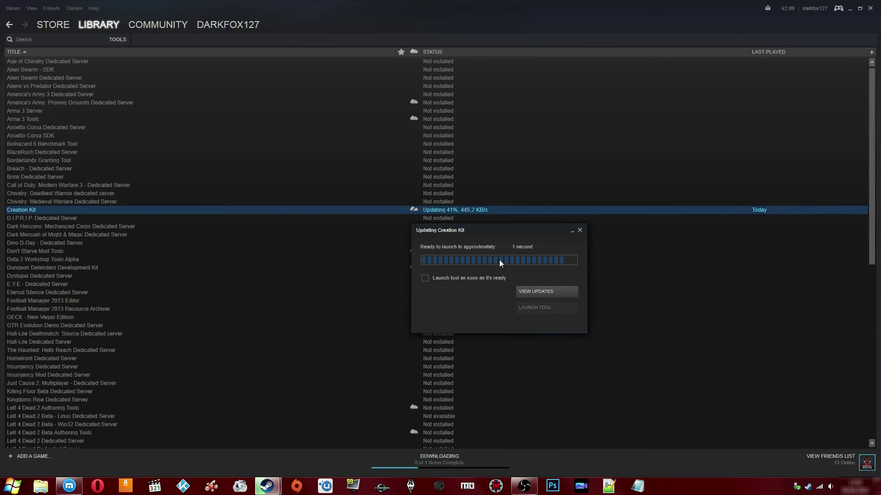
pyautogui.click(580, 231)
# - Launch the updated Creation Kit and inspect Skyrim.esm and Dragonborn.esm without loading data
pyautogui.rightClick(101, 210)
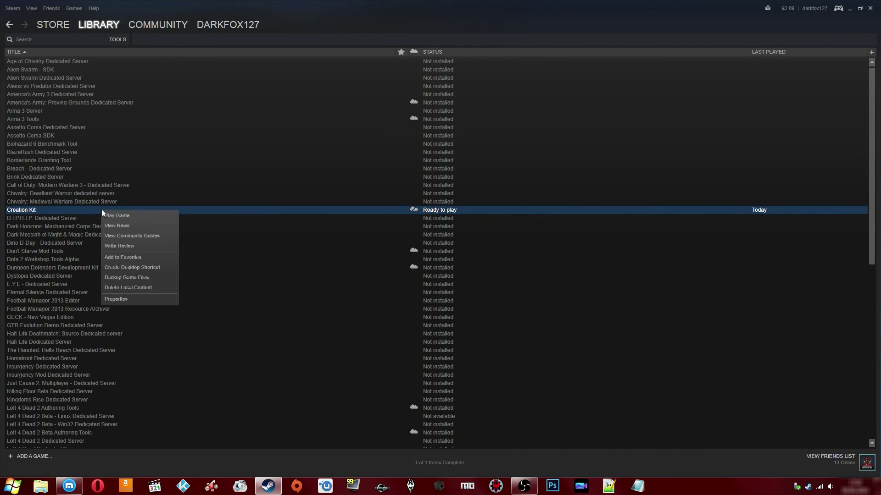
pyautogui.click(116, 216)
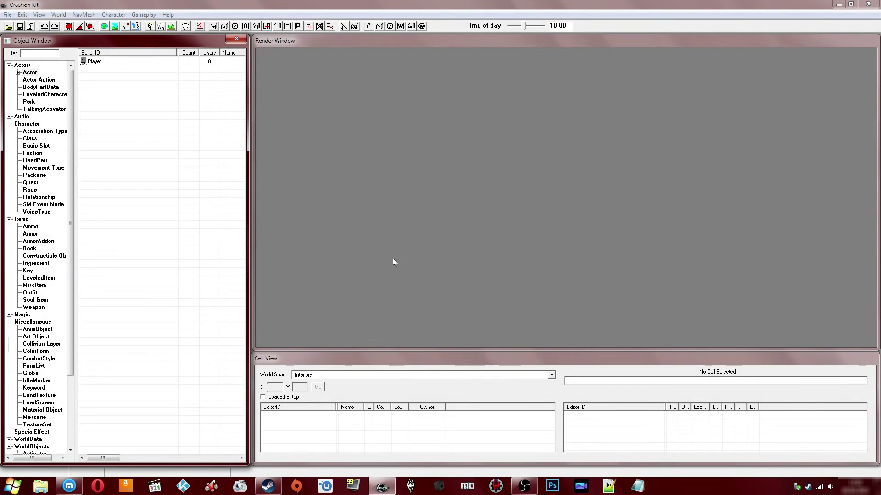
pyautogui.click(8, 26)
pyautogui.click(339, 237)
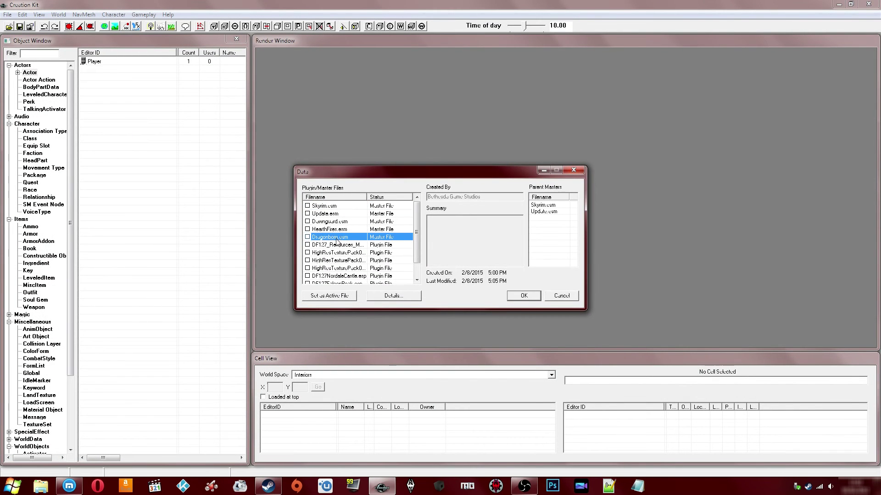
pyautogui.click(337, 208)
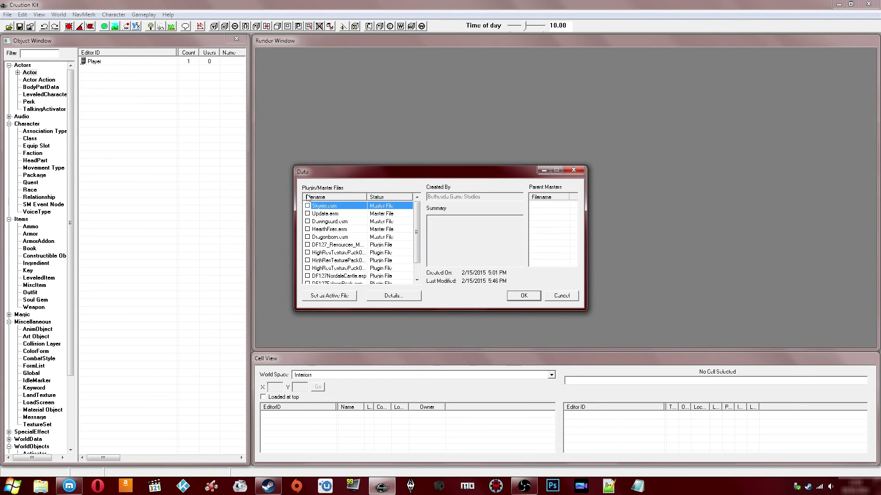
pyautogui.click(564, 298)
# - Minimize the Creation Kit editor to return to Steam
pyautogui.click(348, 208)
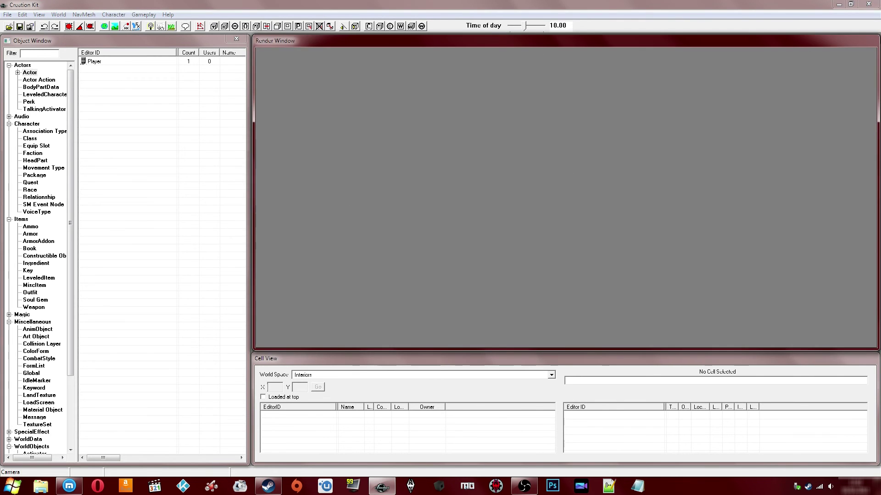
pyautogui.click(836, 5)
pyautogui.click(629, 259)
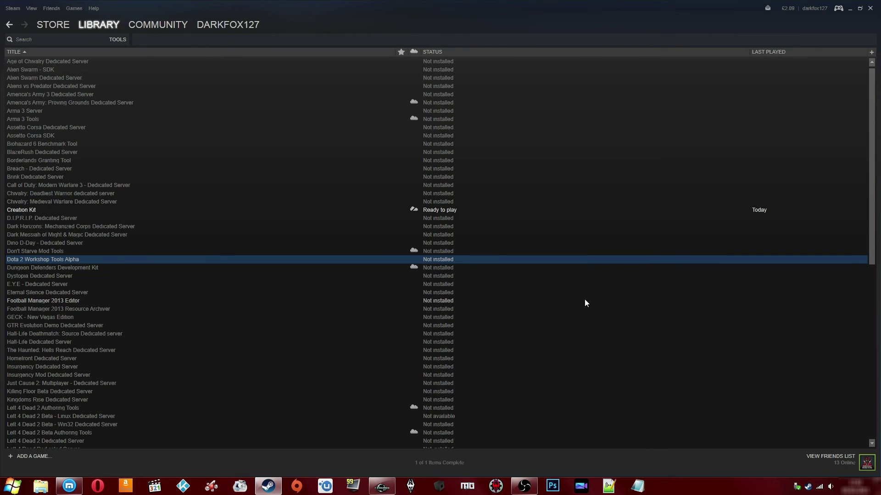
# - Select Creation Kit in the library, then bring the Bethesda Blog browser window forward
pyautogui.click(472, 209)
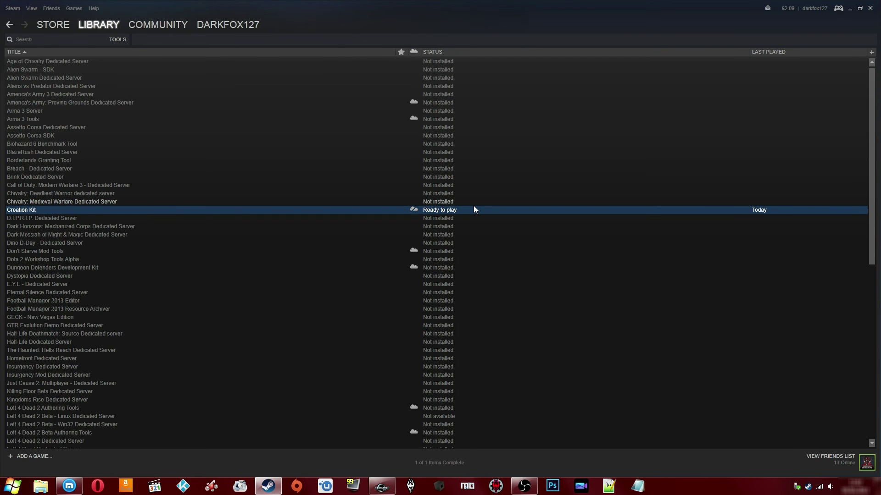
pyautogui.click(69, 487)
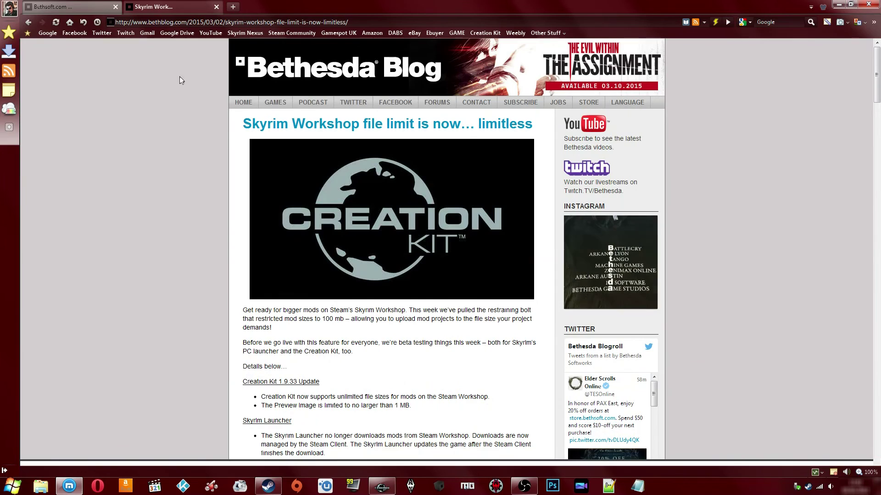
# - Close the Bethsoft news tab, then scroll through the Creation Kit 1.9.33 blog post
pyautogui.hotkey('ctrl', 'Tab')
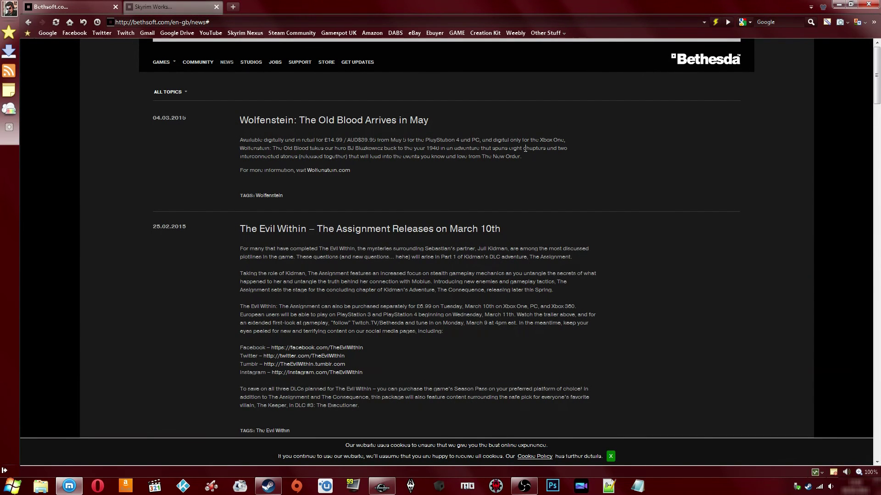
pyautogui.scroll(-15, 525, 148)
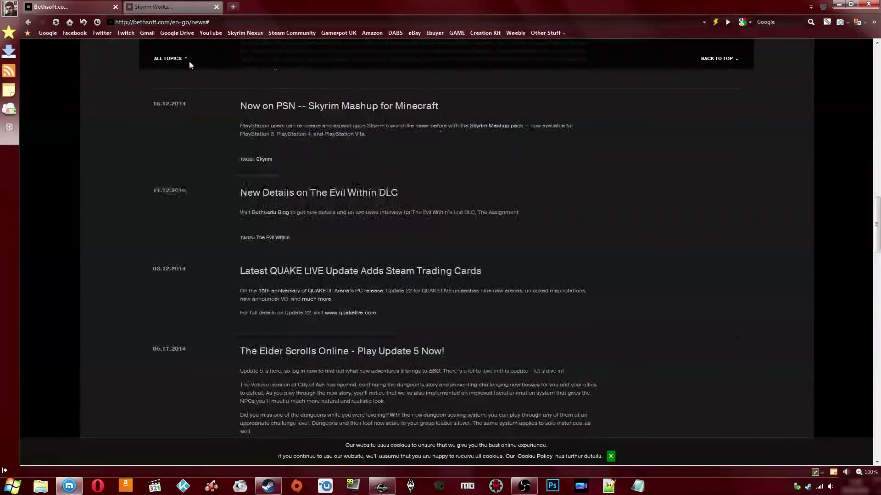
pyautogui.click(115, 7)
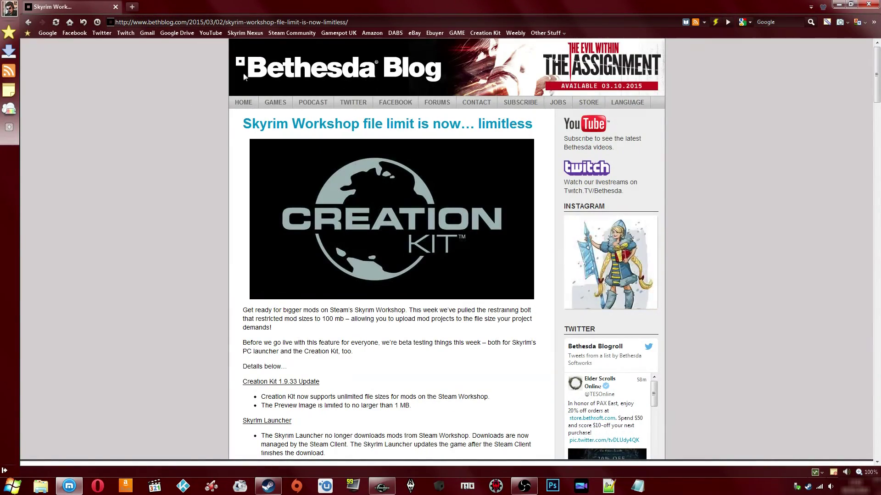
pyautogui.scroll(-3, 221, 193)
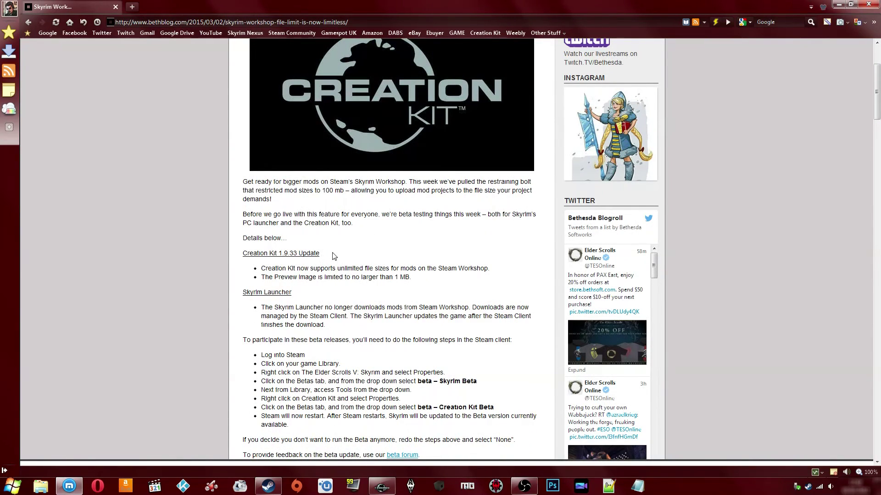
pyautogui.scroll(-3, 334, 257)
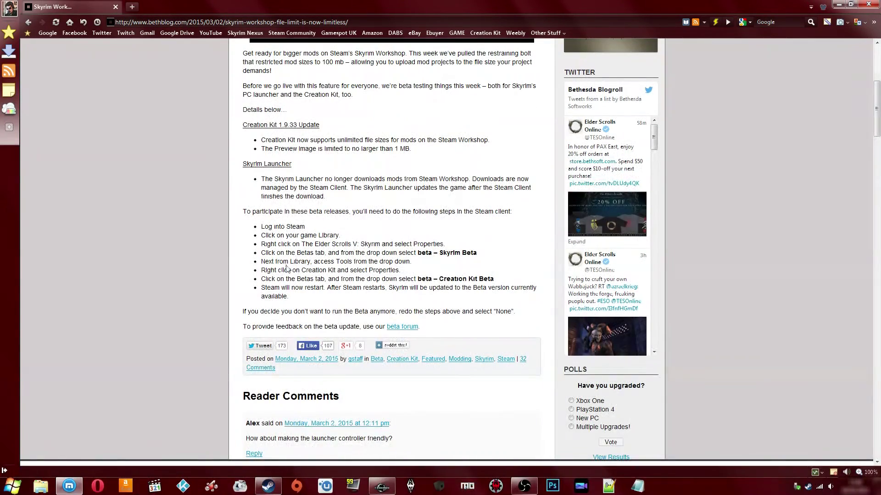
pyautogui.scroll(6, 181, 200)
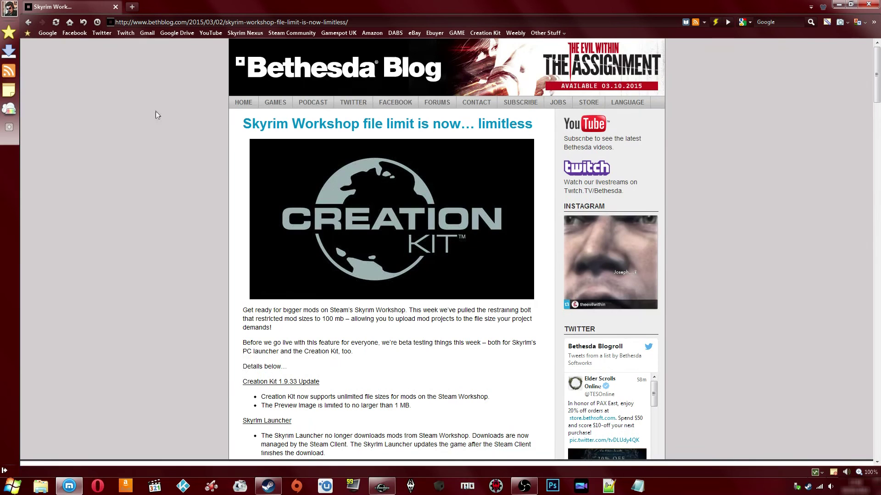
# - Minimize the browser, clear the completed Creation Kit download, and exit Steam
pyautogui.click(874, 4)
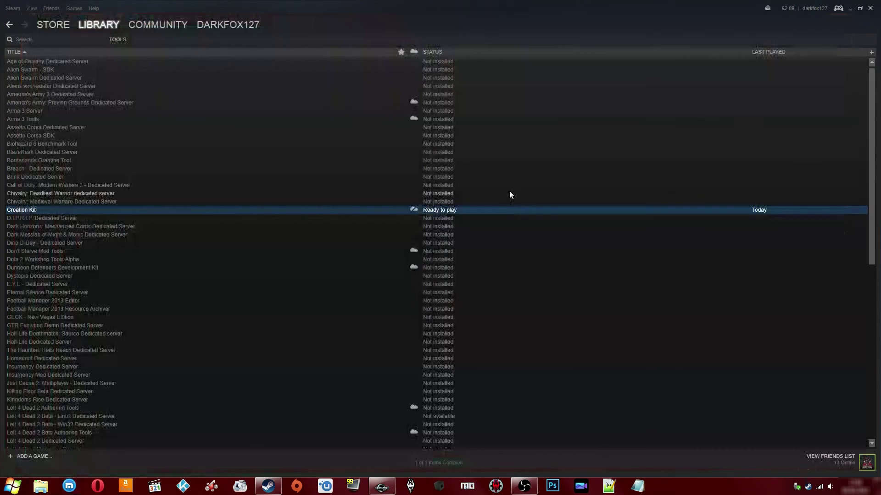
pyautogui.click(511, 186)
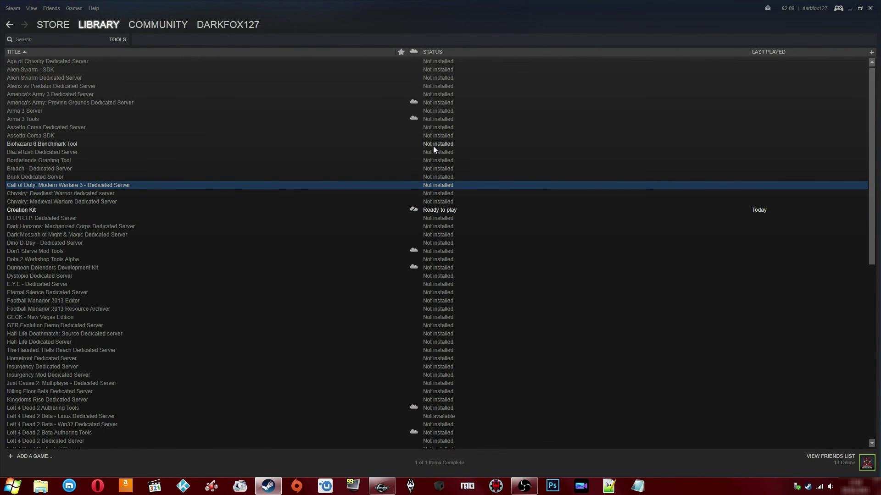
pyautogui.click(393, 211)
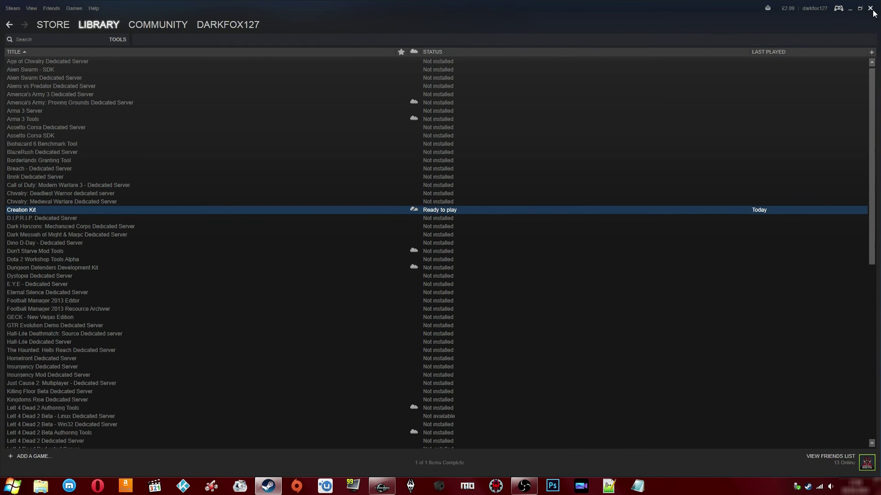
pyautogui.click(431, 464)
pyautogui.click(861, 149)
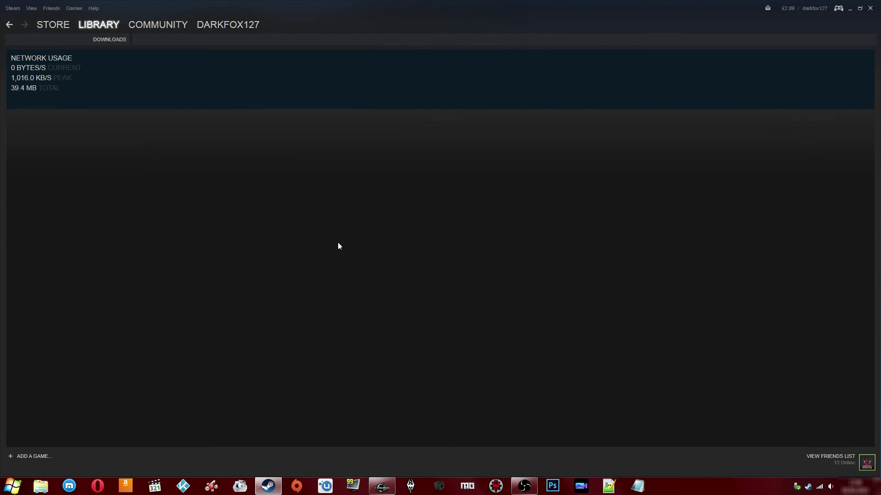
pyautogui.click(873, 10)
# - Double-click the empty desktop to hide all icons with Fences
pyautogui.doubleClick(268, 224)
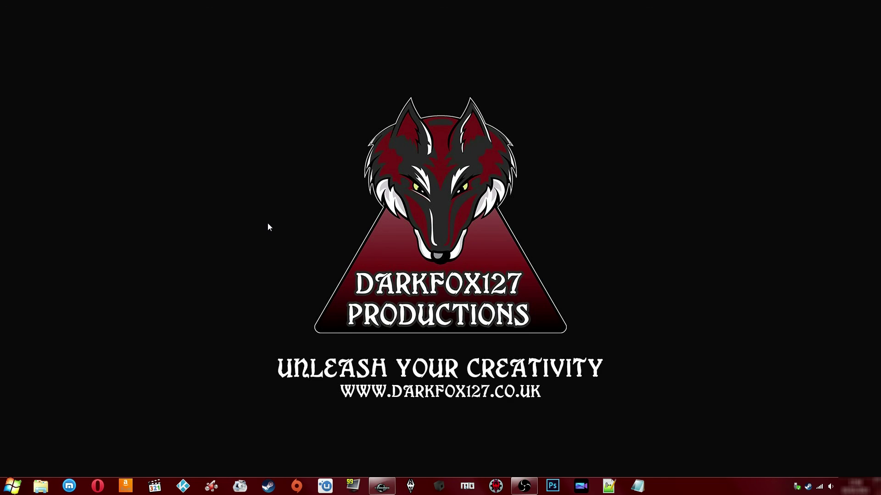